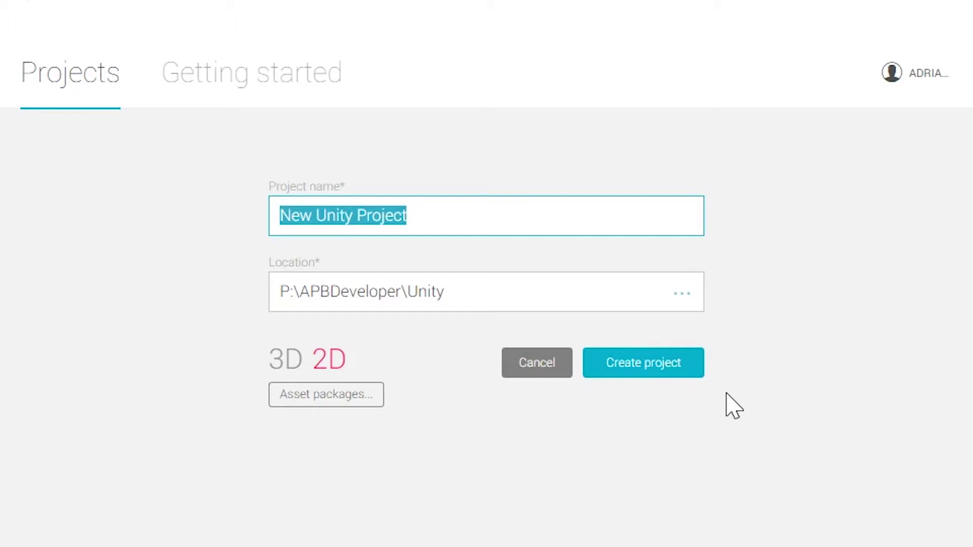
Name the new 2D project CameraTest and create it.
type("CameraTes")
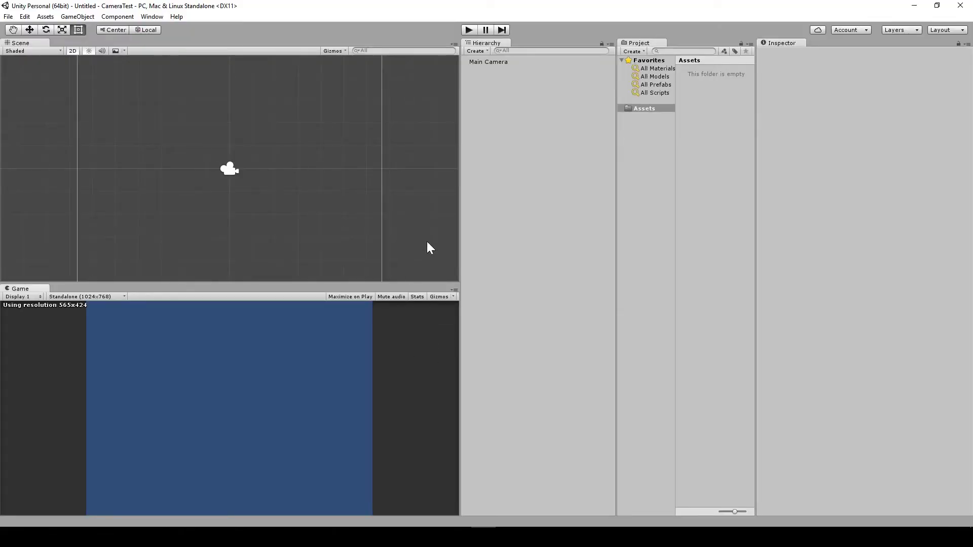
Zoom out, view the camera frustum in 3D and back in 2D, then select Main Camera's Size 5.
scroll(409, 208, "down", 5)
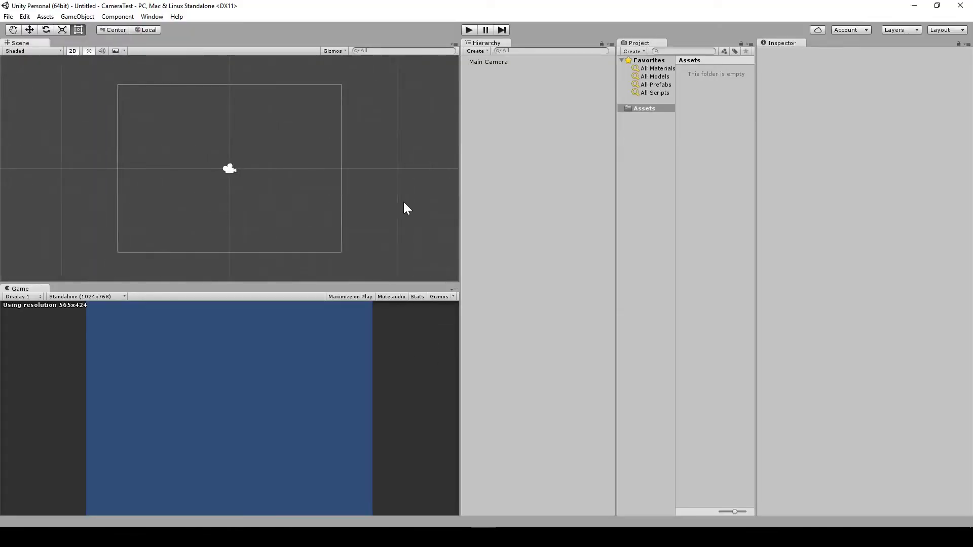
left_click(72, 51)
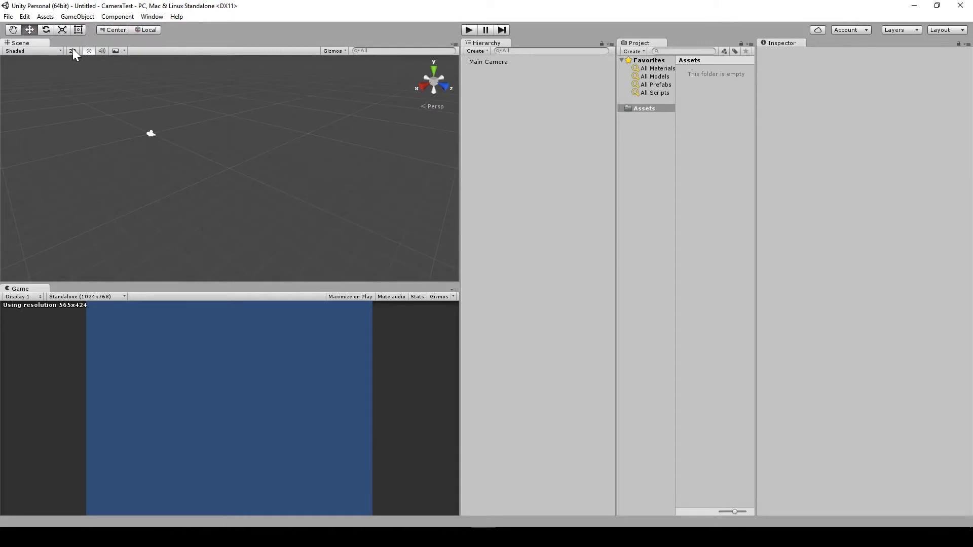
left_click(73, 51)
left_click(506, 62)
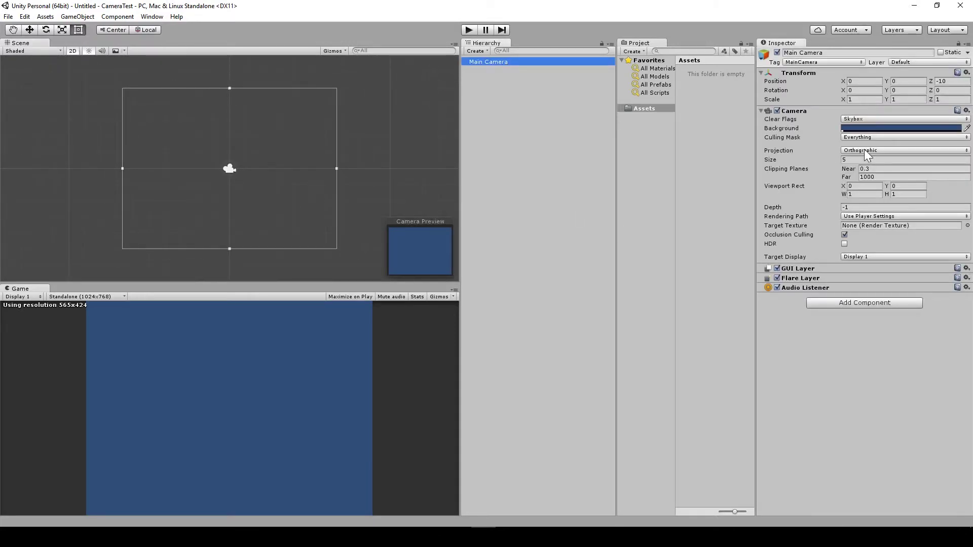
left_click(858, 159)
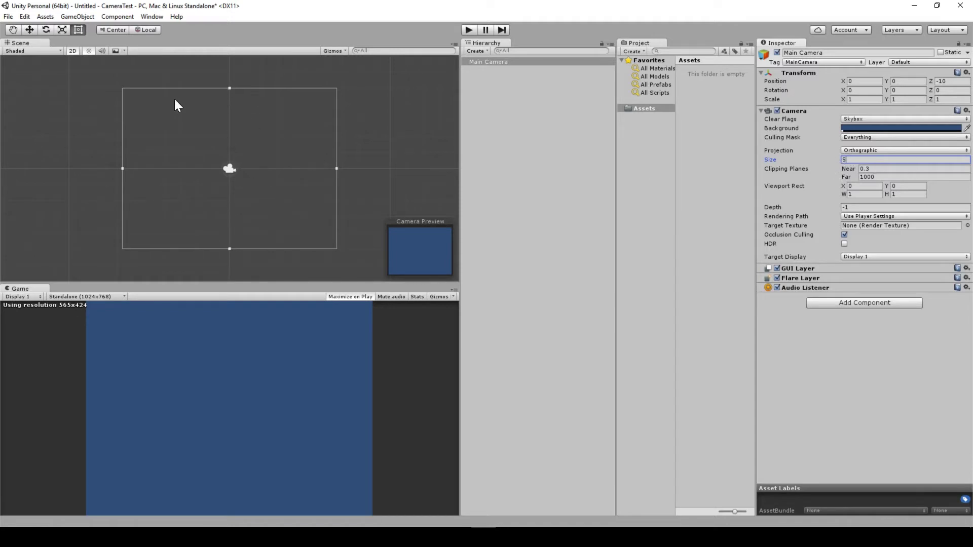
left_click(239, 100)
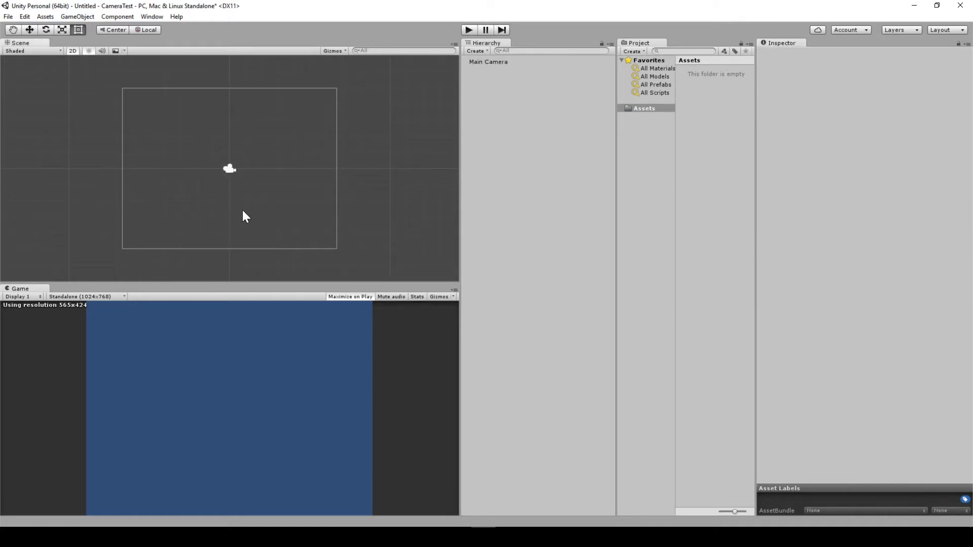
left_click(502, 61)
left_click(853, 160)
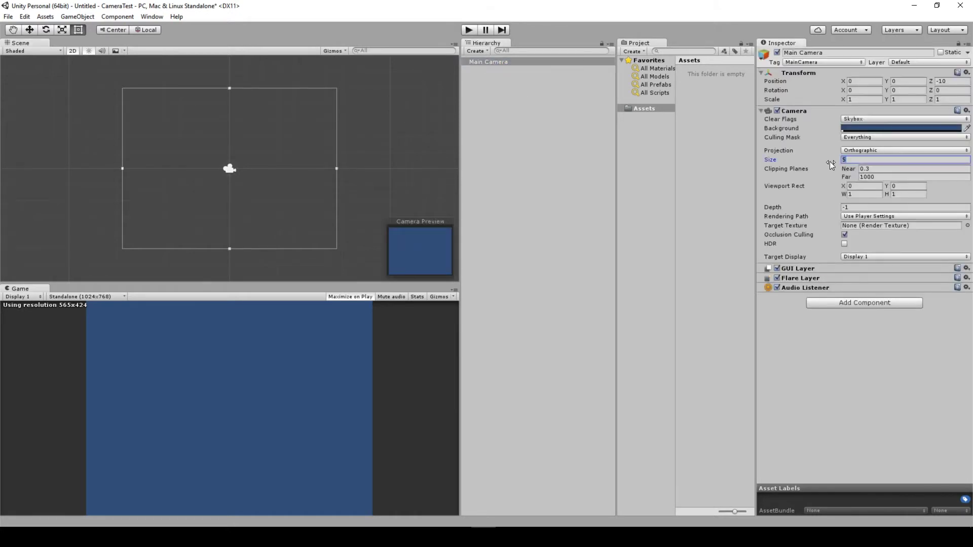
type("3")
key("Tab")
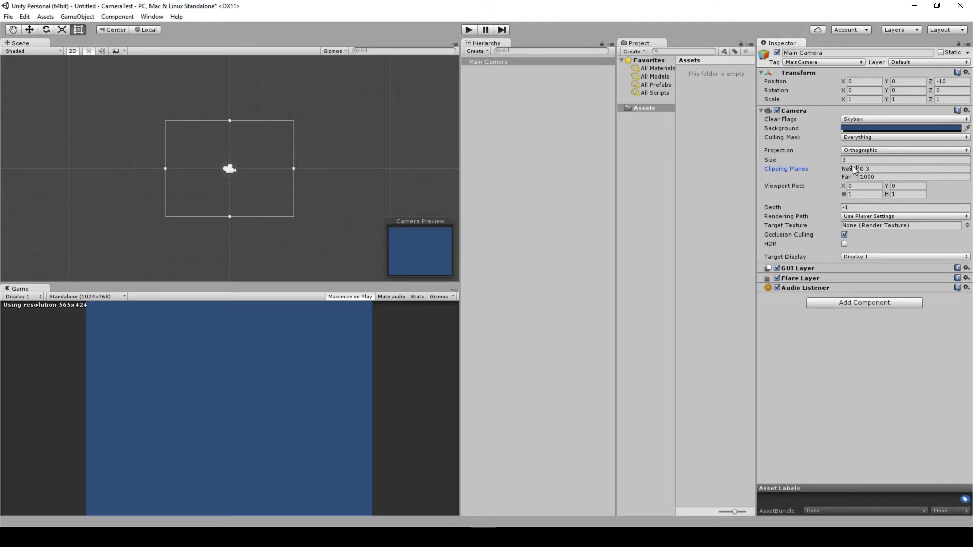
left_click(833, 162)
type("5")
key("Return")
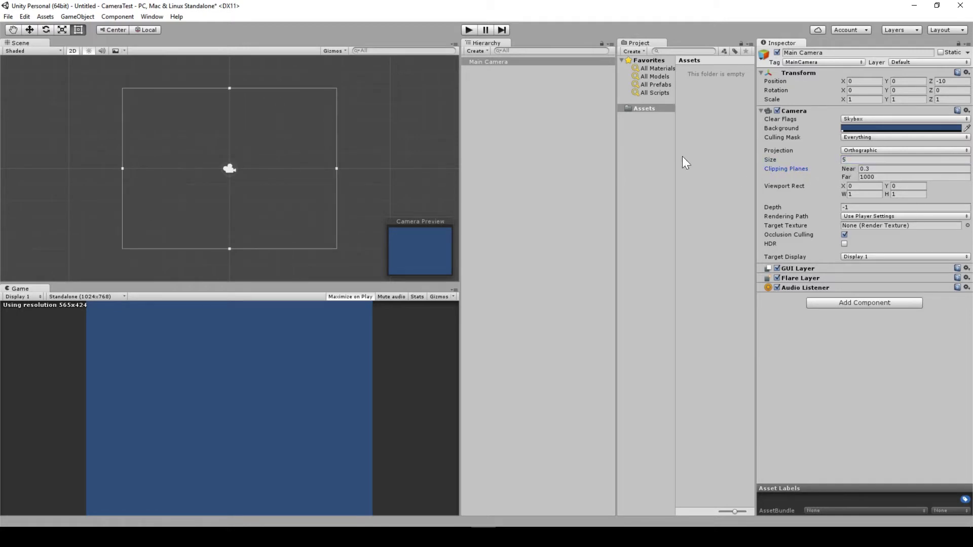
Import soldier2_gun.png into Assets and drag the sprite into the scene.
right_click(654, 108)
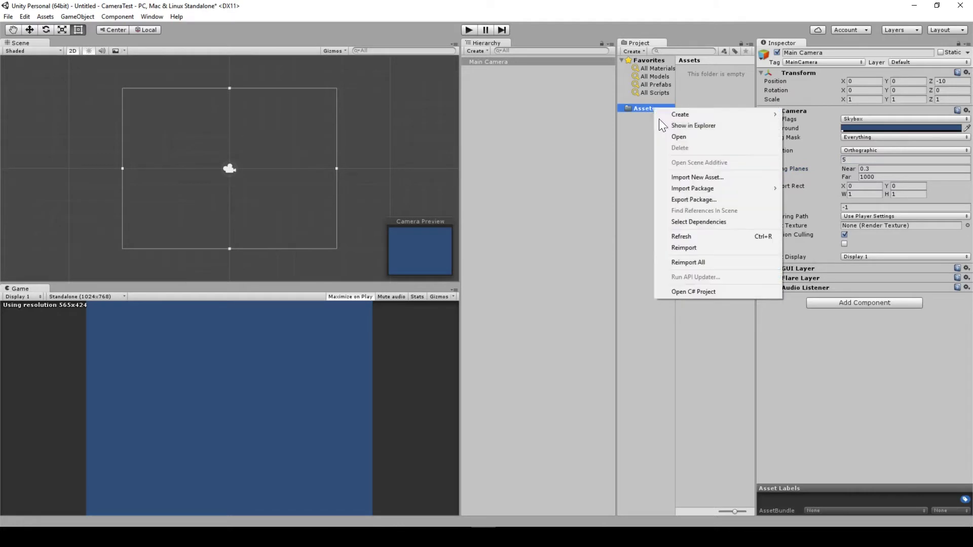
left_click(702, 176)
double_click(120, 113)
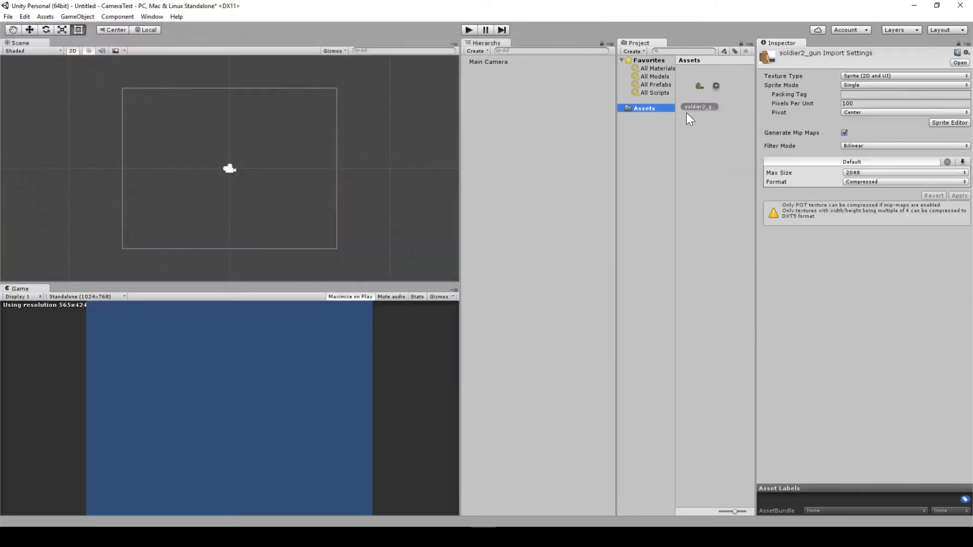
left_click_drag(698, 89, 264, 171)
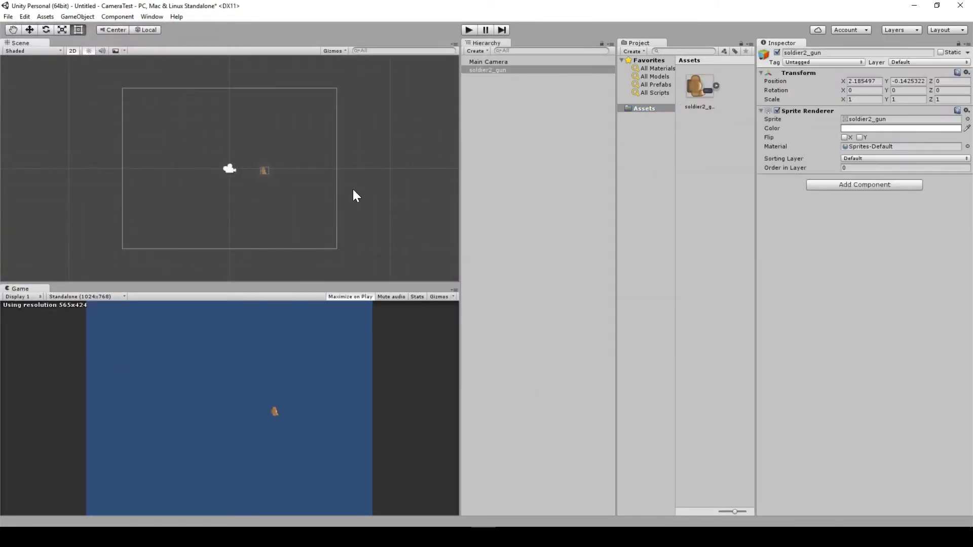
Position the soldier2_gun sprite at X 0, Y 5.
double_click(877, 80)
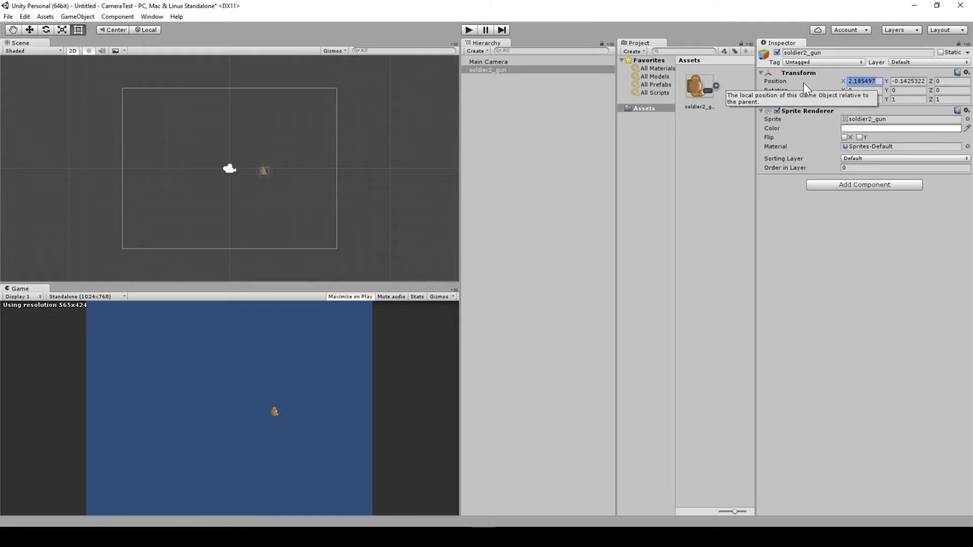
type("0")
key("Tab")
type("0")
key("shift+Tab")
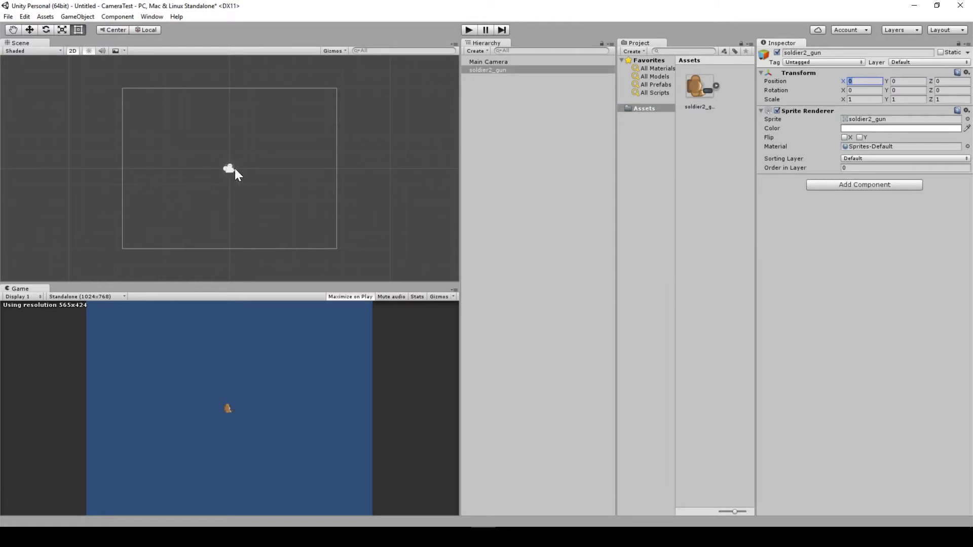
key("Tab")
type("5")
key("Tab")
Set the Main Camera's orthographic Size to 3.
left_click(491, 62)
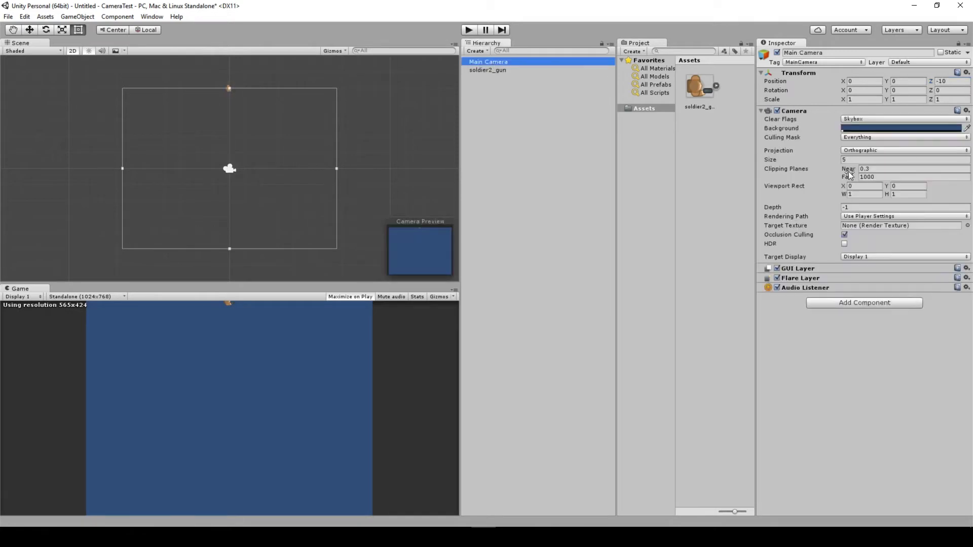
left_click(854, 161)
type("3")
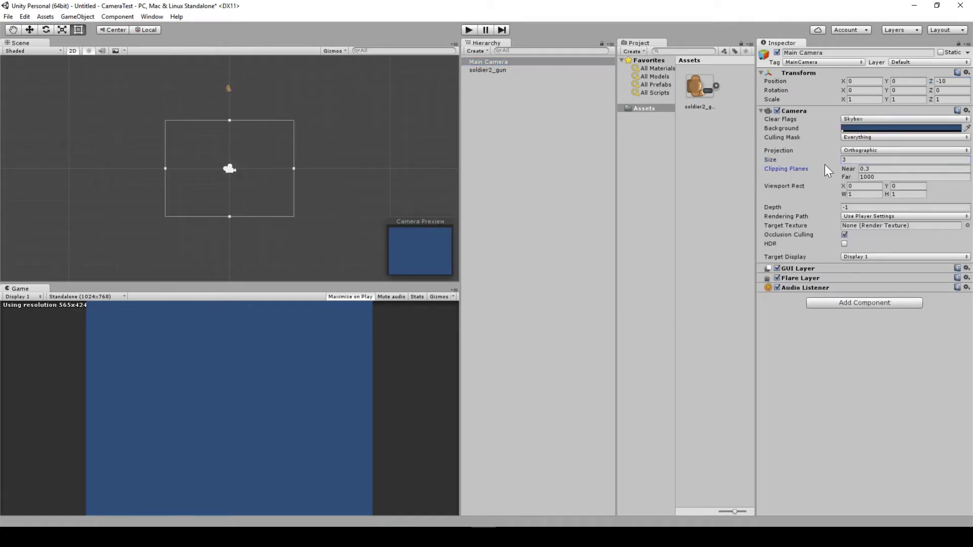
left_click(591, 123)
Move the soldier2_gun sprite to Y 3 and reselect the Main Camera.
left_click(491, 71)
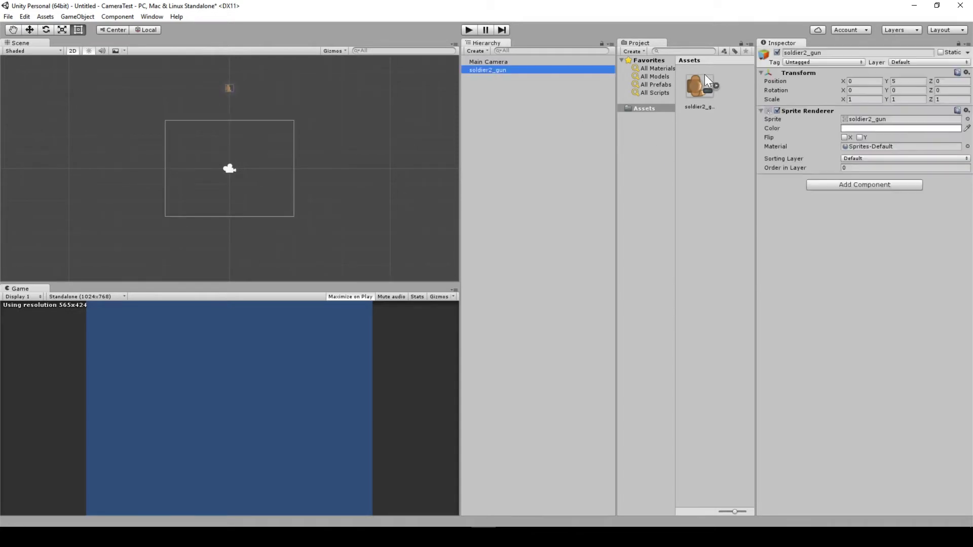
left_click(906, 82)
type("3")
key("Tab")
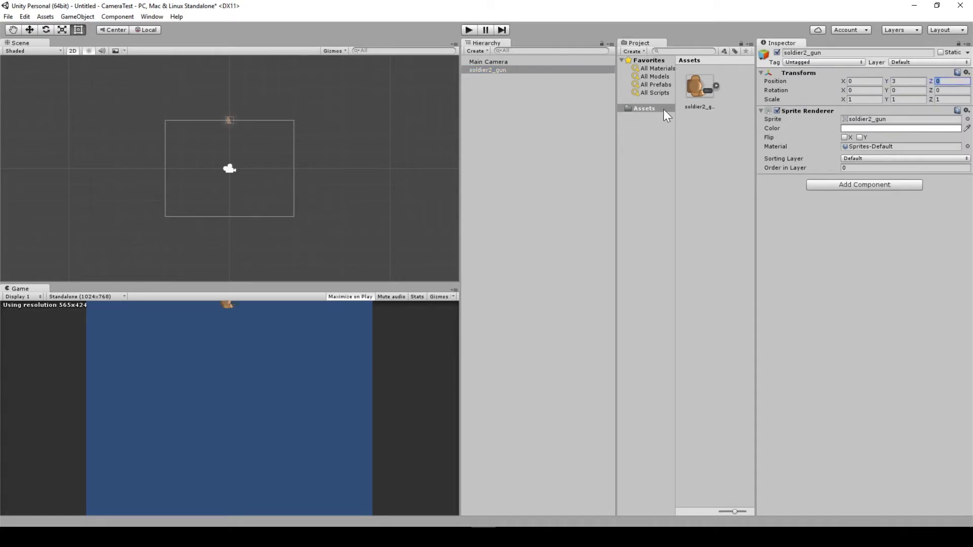
left_click(494, 62)
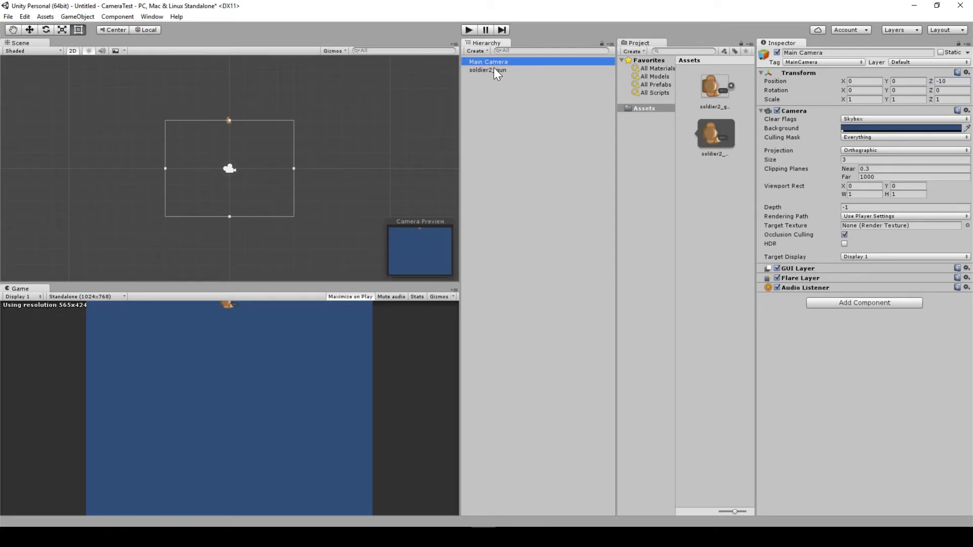
Change the Main Camera's Size from 3 to 5.
left_click(856, 159)
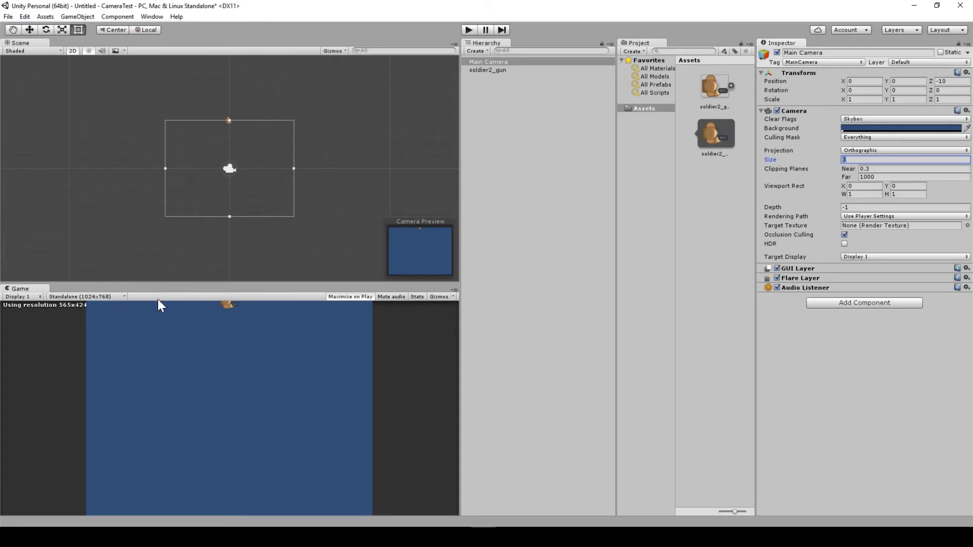
type("5")
key("Tab")
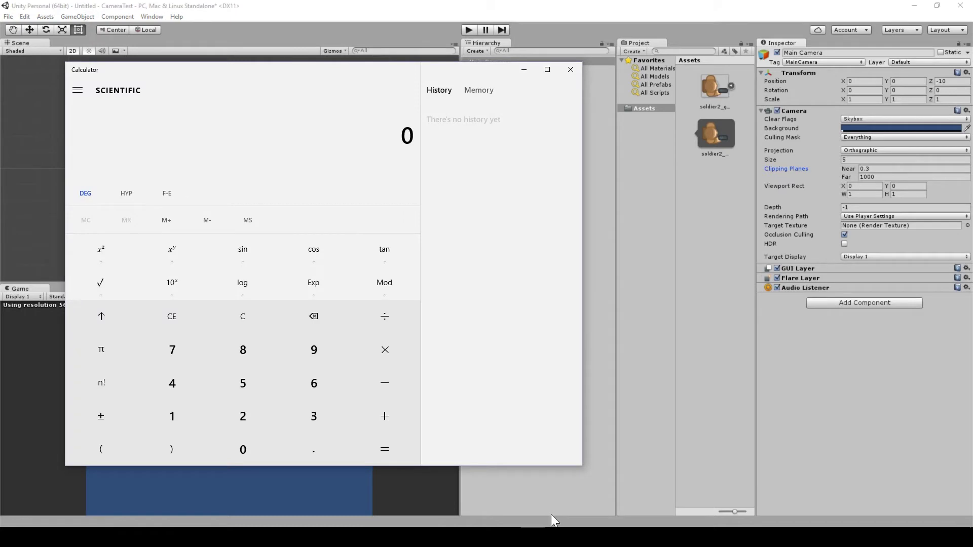
Calculate 768 ÷ 10 = 76.8 and move the Calculator window aside.
type("768/10")
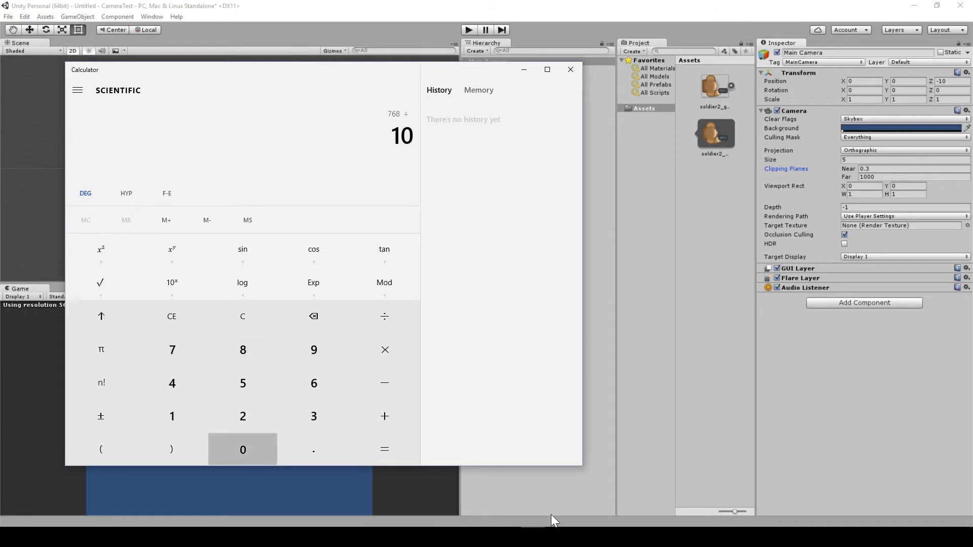
key("Return")
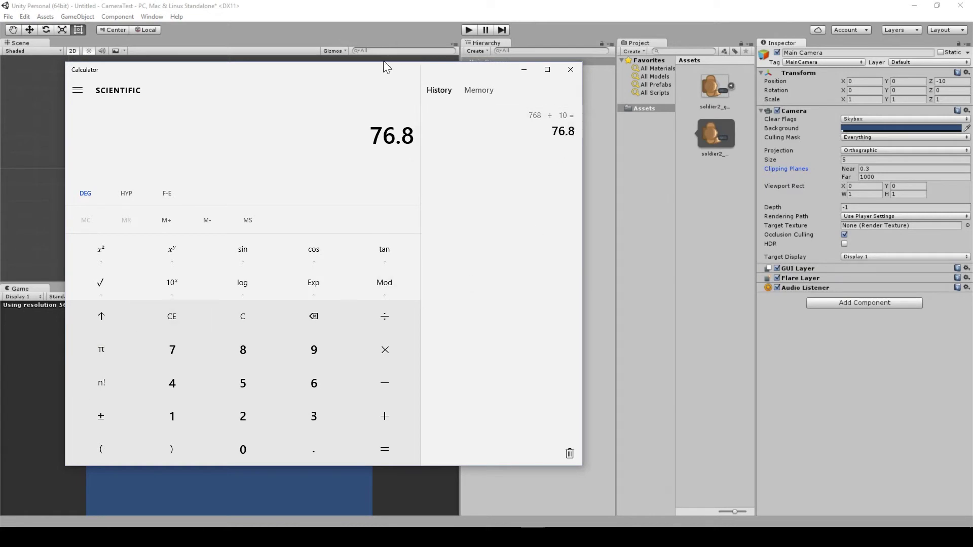
left_click_drag(368, 76, 613, 112)
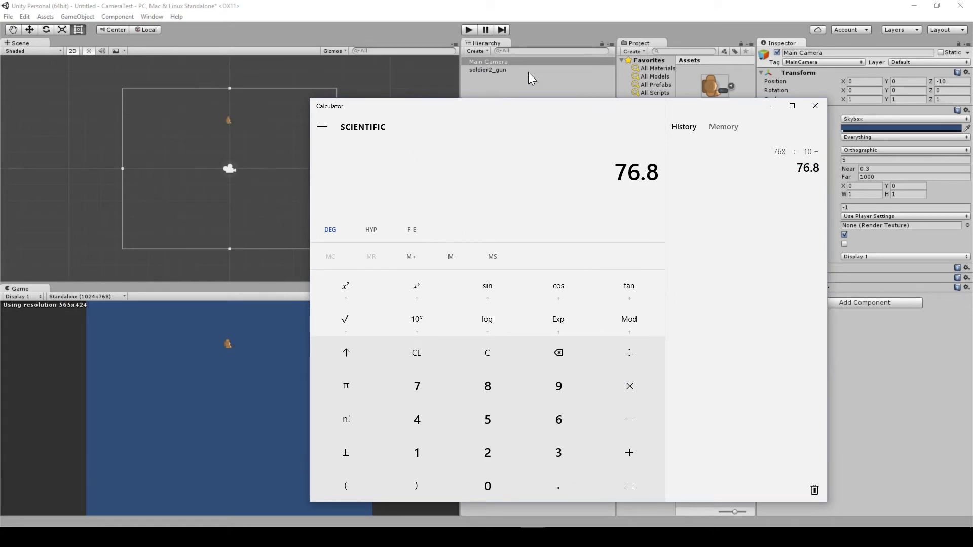
Set the soldier2_gun sprite's Pixels Per Unit to 43 and apply it.
left_click(509, 70)
left_click(714, 87)
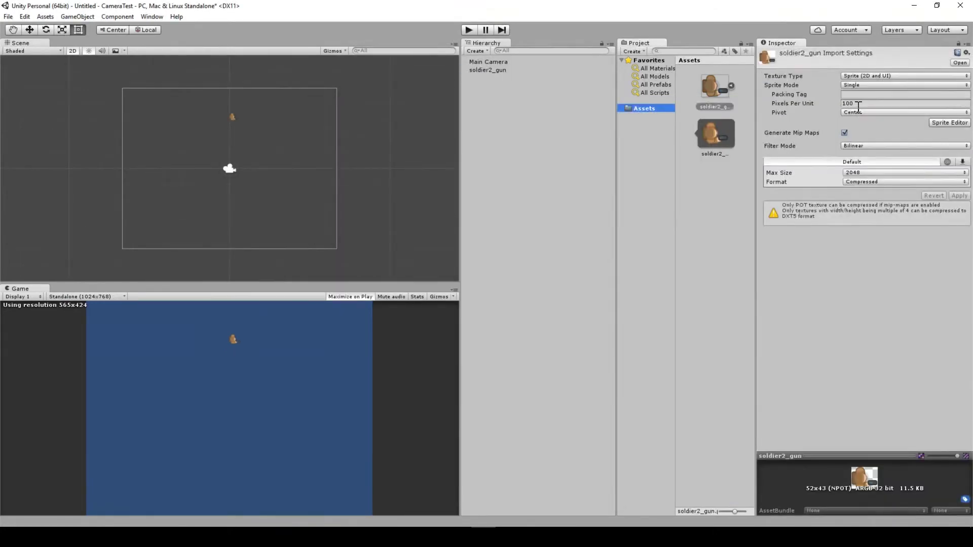
left_click(858, 104)
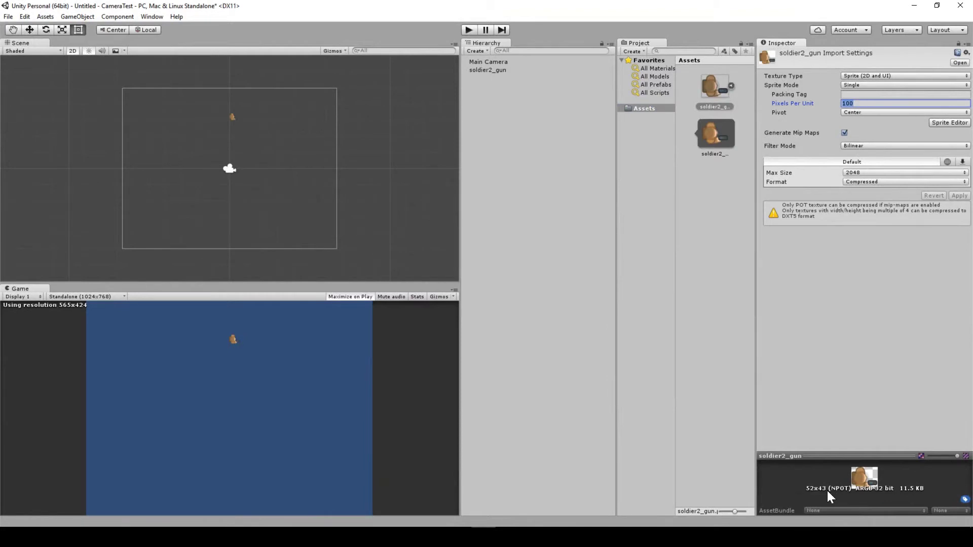
left_click(861, 107)
type("43")
left_click(959, 196)
Nudge the soldier to about X 0.63, Y 3.51, then reselect its Pixels Per Unit field.
left_click(229, 120)
left_click_drag(231, 118, 239, 112)
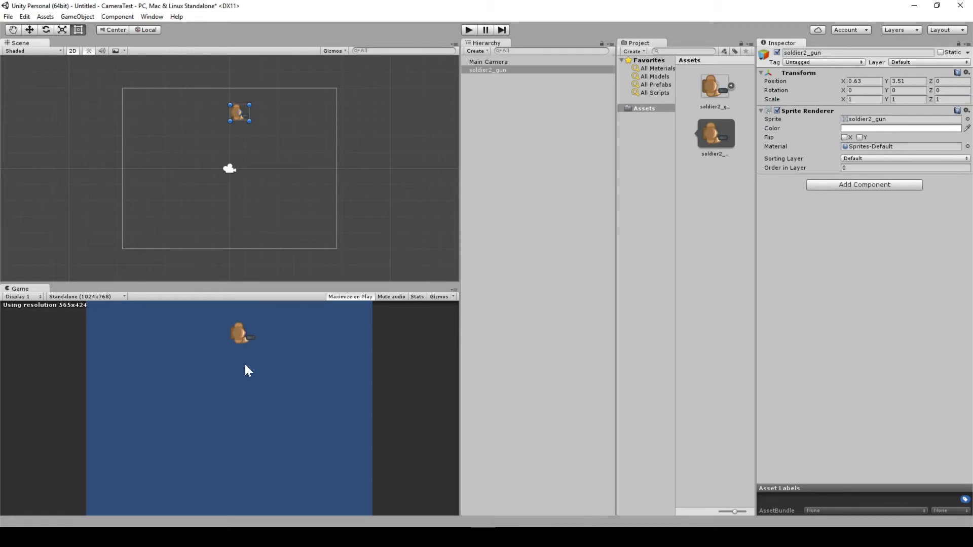
left_click(710, 89)
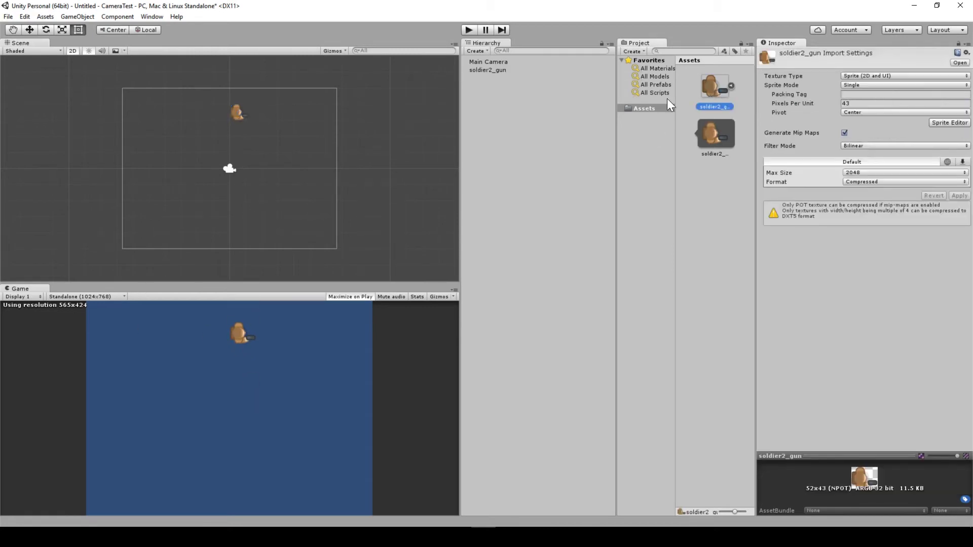
left_click(864, 103)
Compute 768 ÷ 24 = 32 in Calculator, then reselect Unity's Main Camera.
key("alt+Tab")
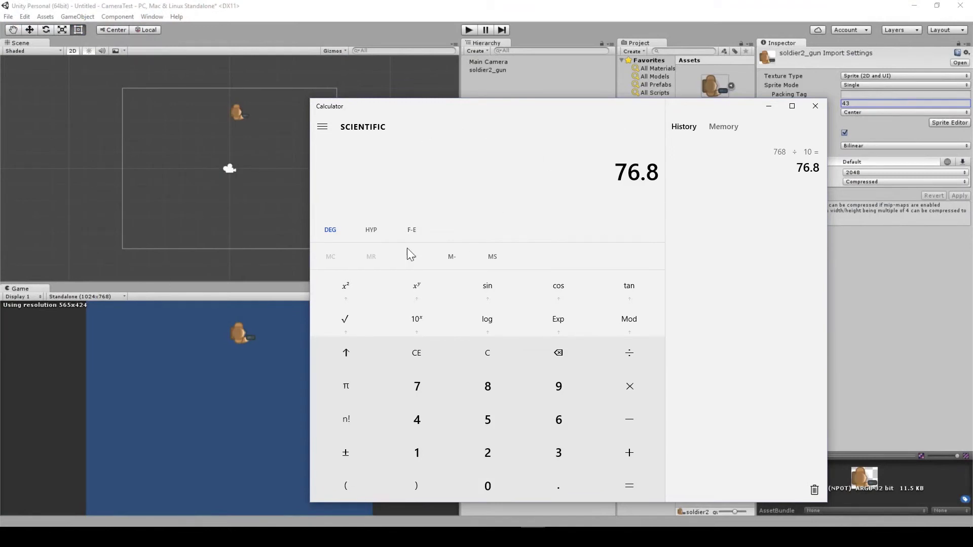
left_click_drag(596, 104, 605, 147)
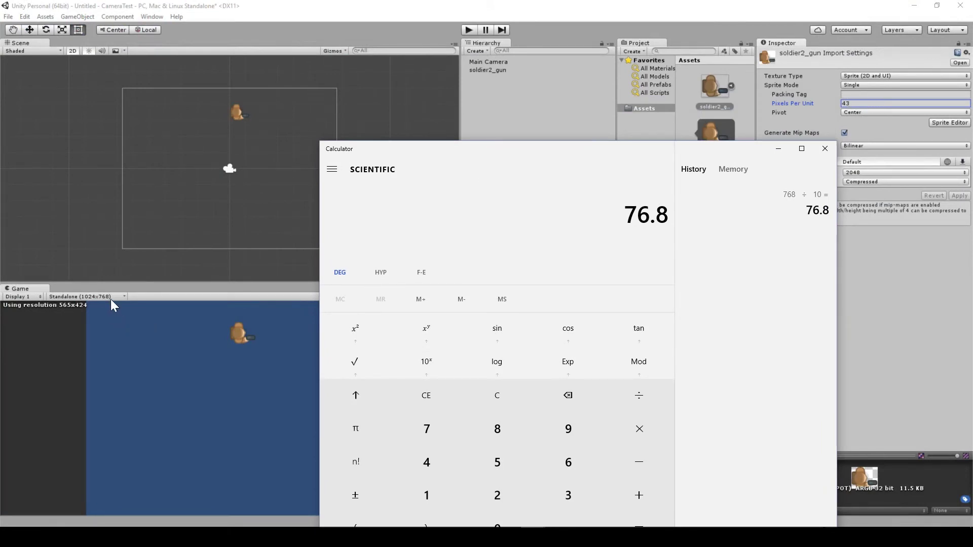
left_click_drag(527, 150, 500, 123)
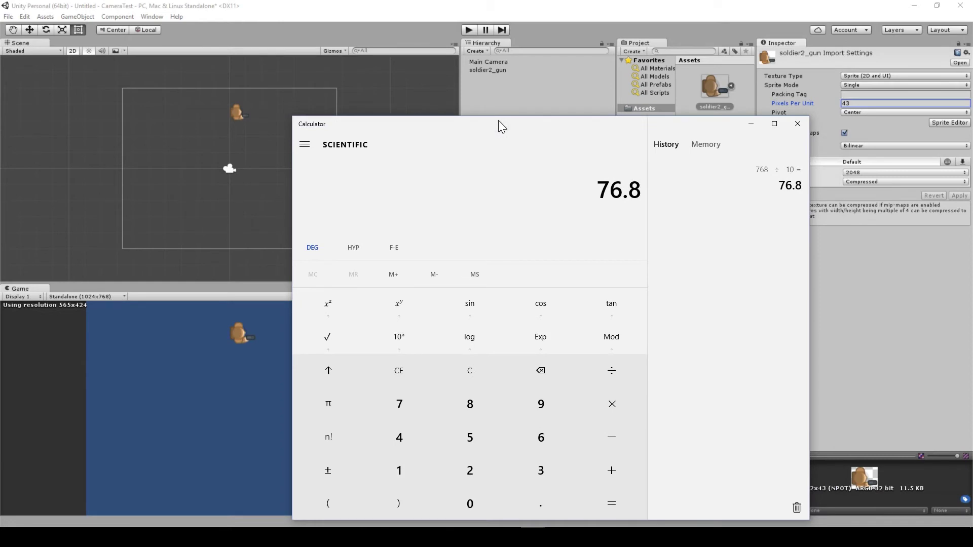
type("768")
key("slash")
type("24")
key("Return")
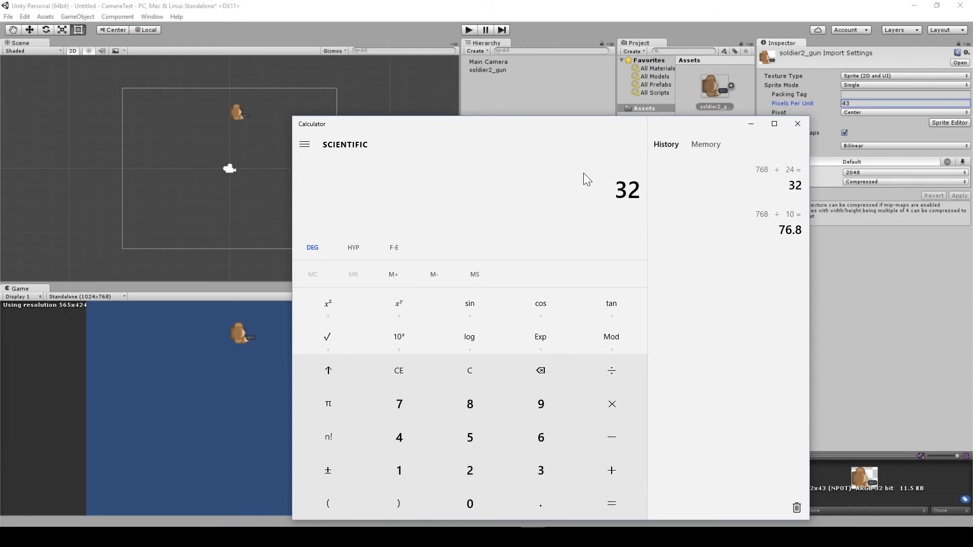
left_click(483, 62)
Set the Main Camera Size to 12 and check the smaller soldier in the scene.
left_click(846, 159)
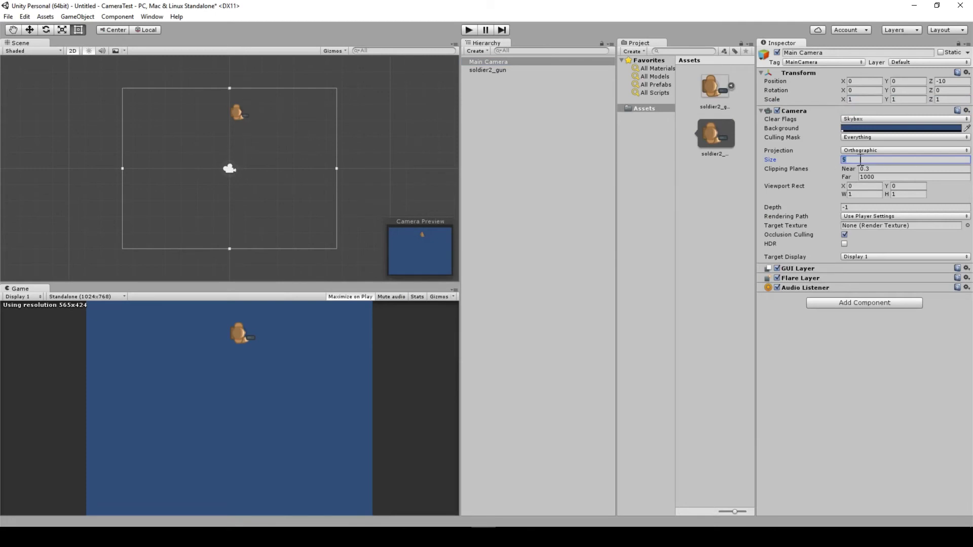
type("12")
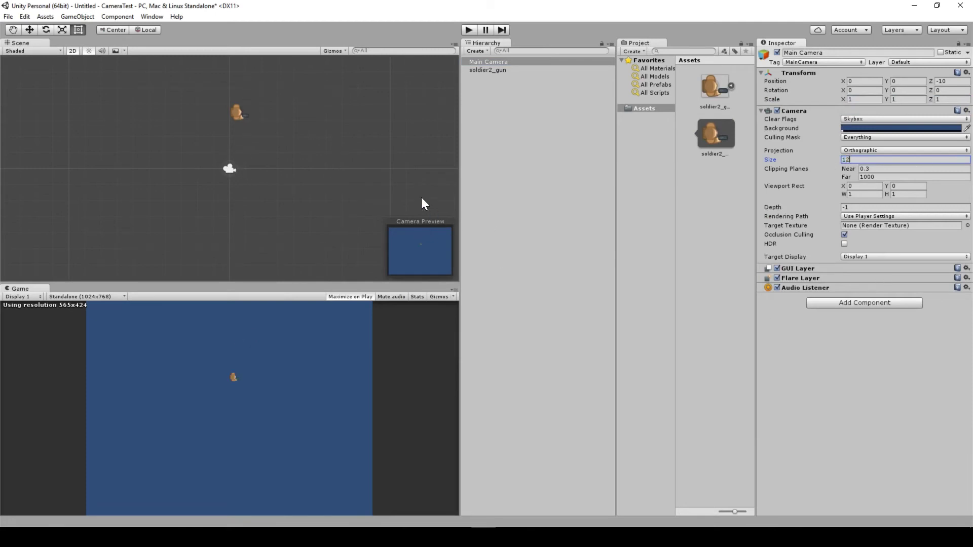
left_click(421, 167)
scroll(415, 168, "down", 4)
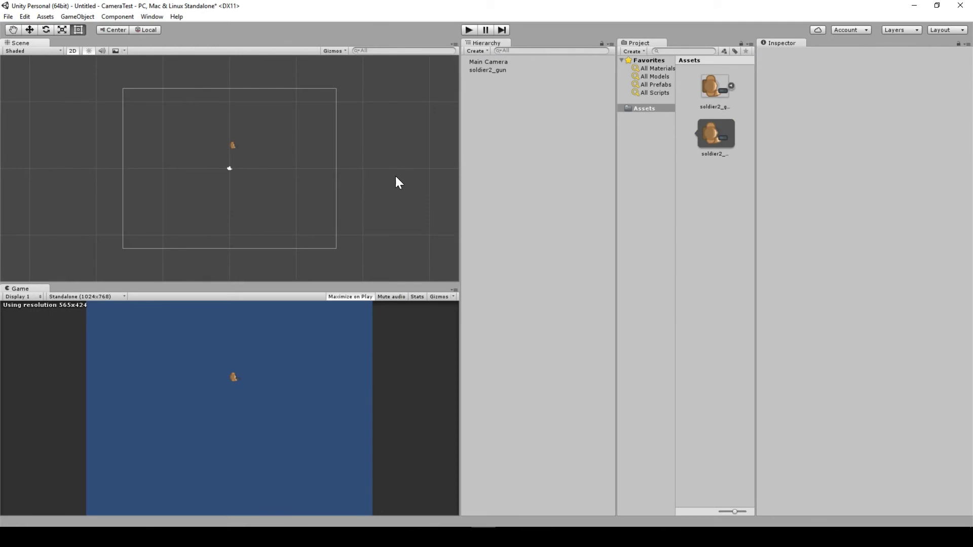
scroll(260, 152, "up", 3)
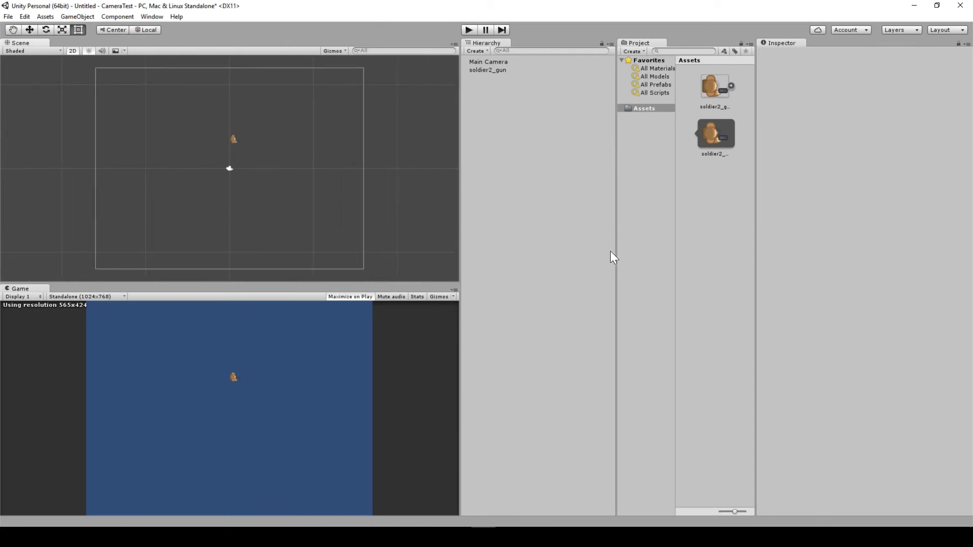
key("alt+Tab")
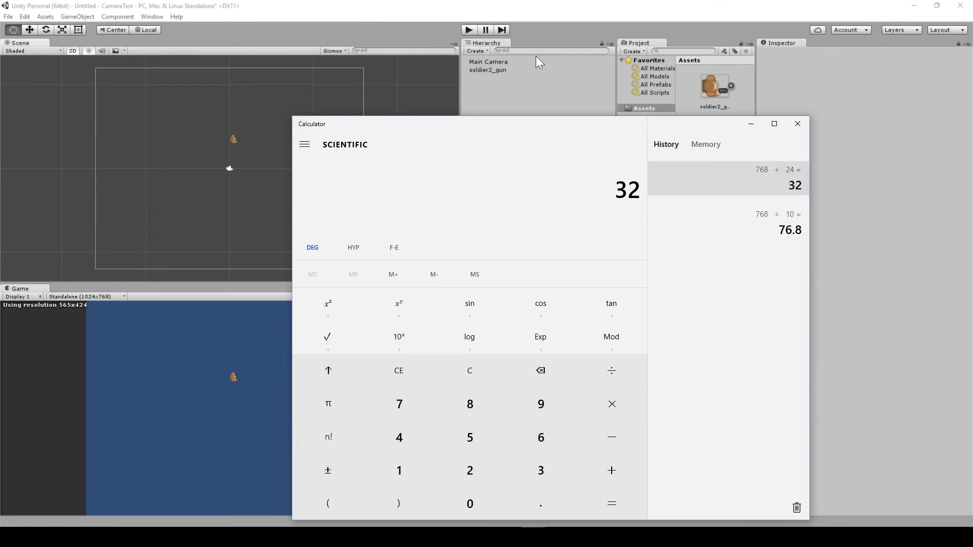
Change soldier2_gun's Pixels Per Unit from 43 to 32 and apply it.
left_click(502, 69)
left_click(714, 88)
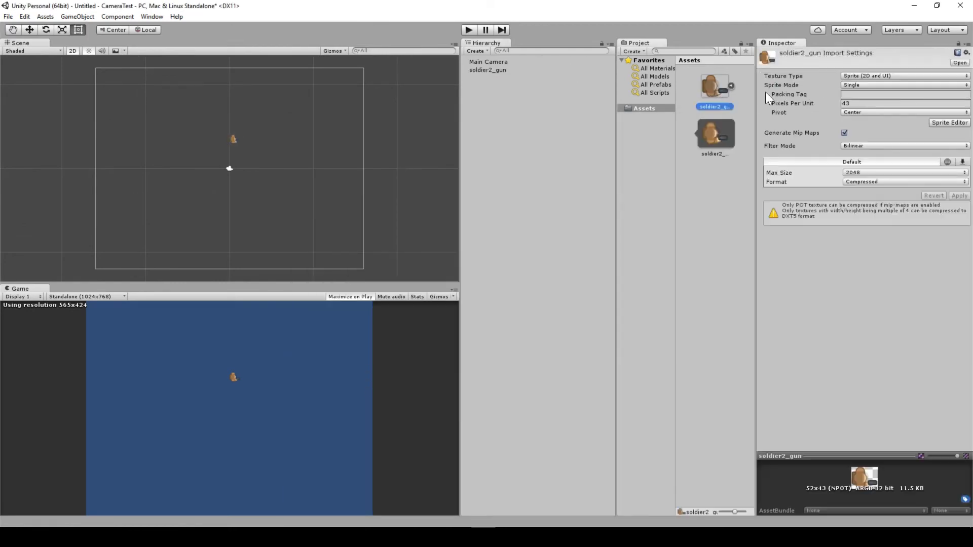
left_click(858, 102)
type("32")
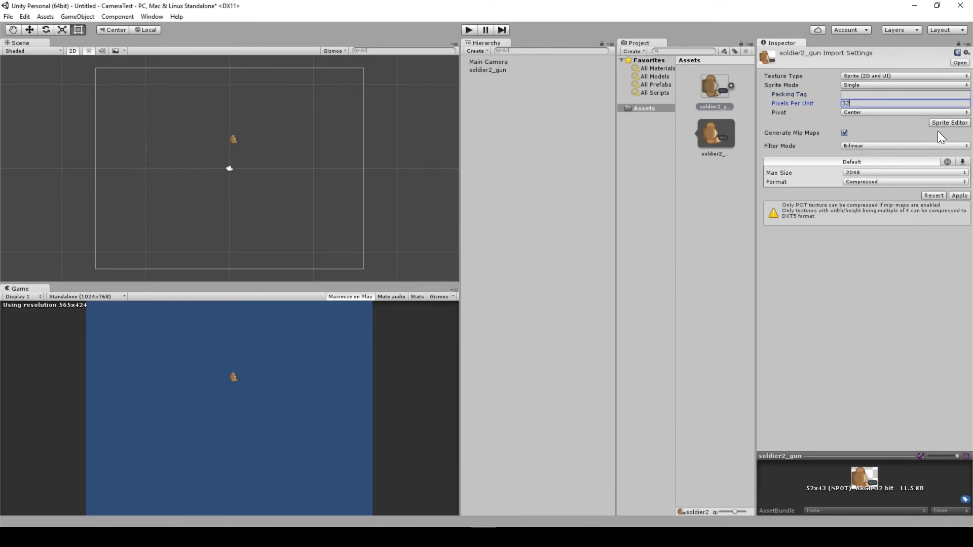
left_click(960, 196)
Select the soldier, focus the Game view and enter play mode to preview rendering.
left_click(237, 381)
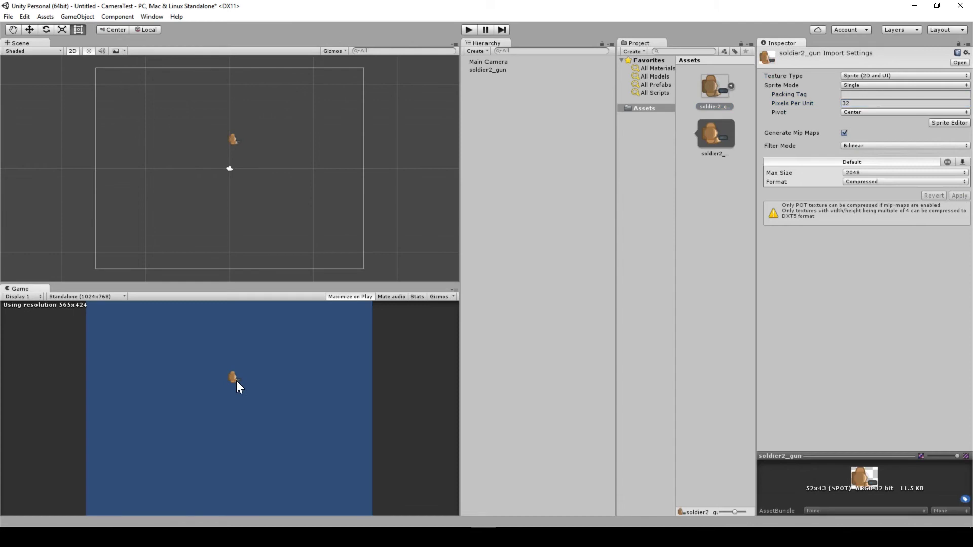
left_click(233, 136)
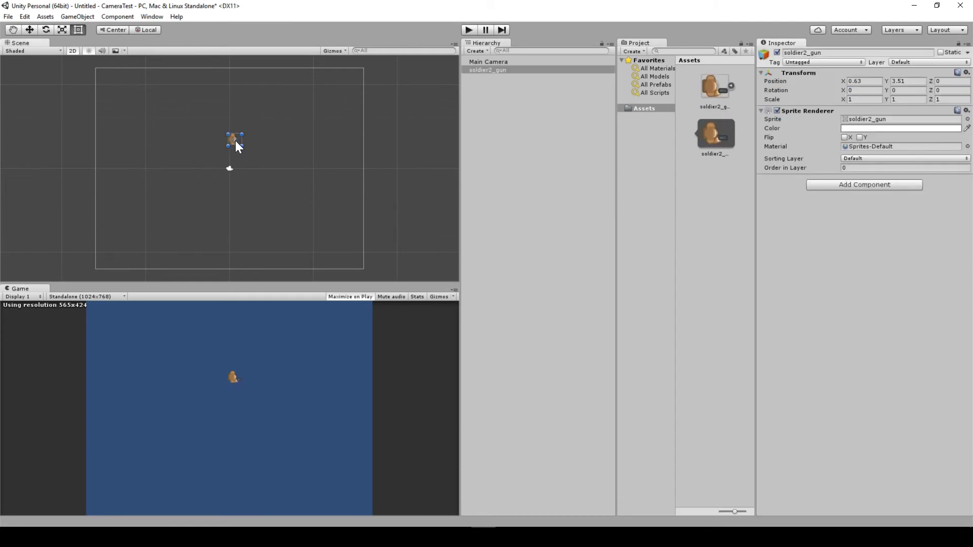
left_click(299, 331)
left_click(469, 33)
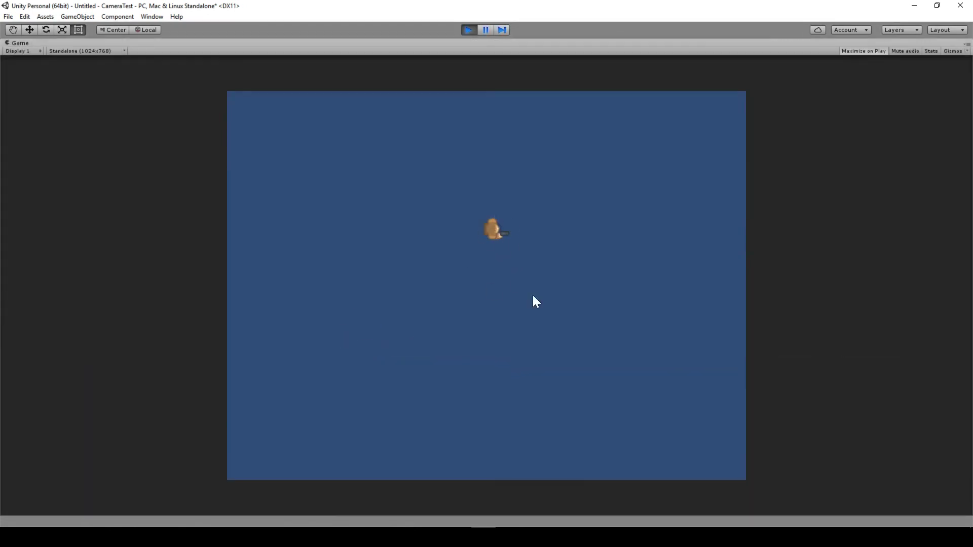
left_click(468, 30)
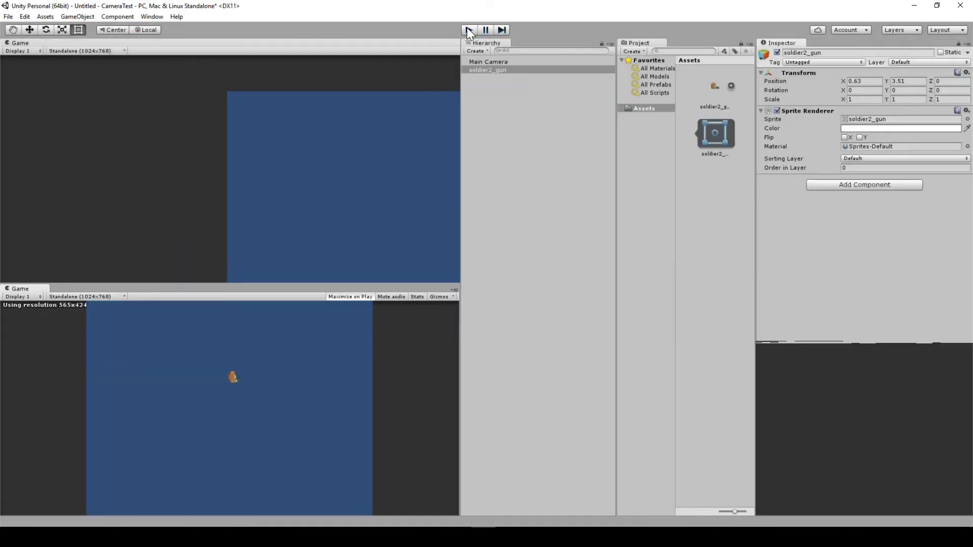
left_click(710, 89)
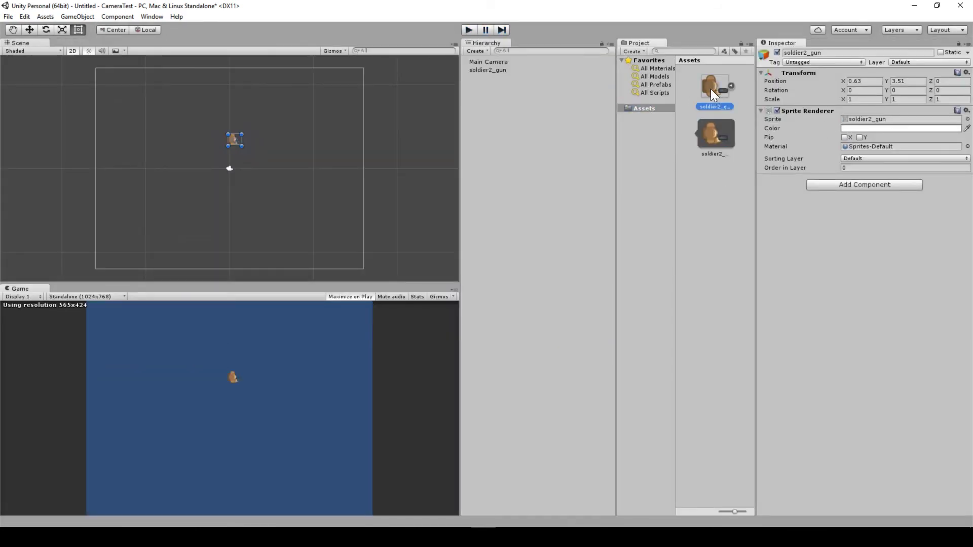
left_click(860, 103)
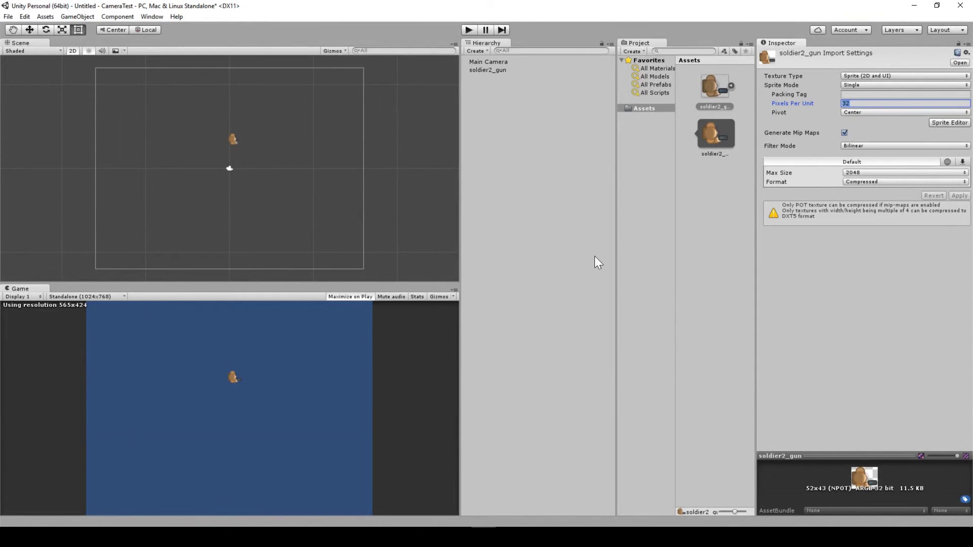
left_click(500, 62)
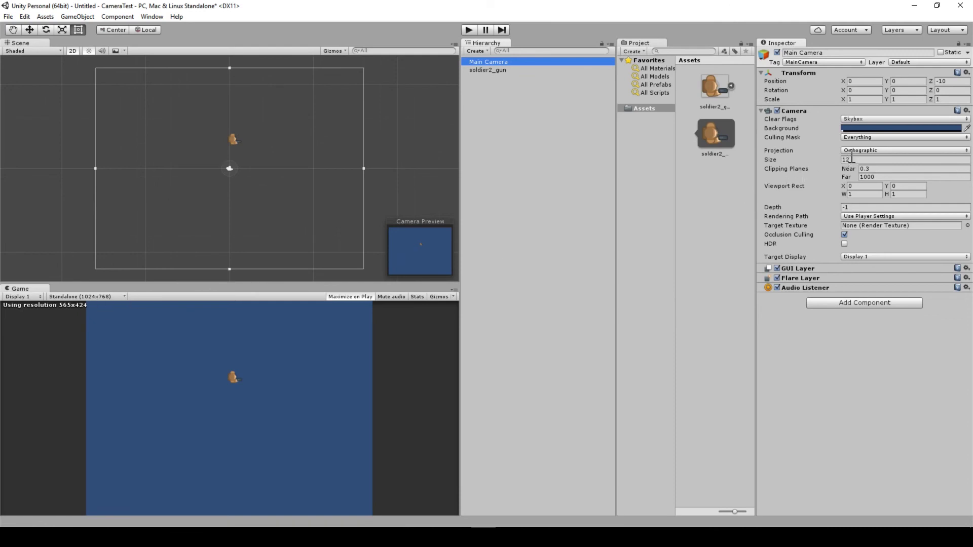
left_click(826, 162)
left_click(853, 160)
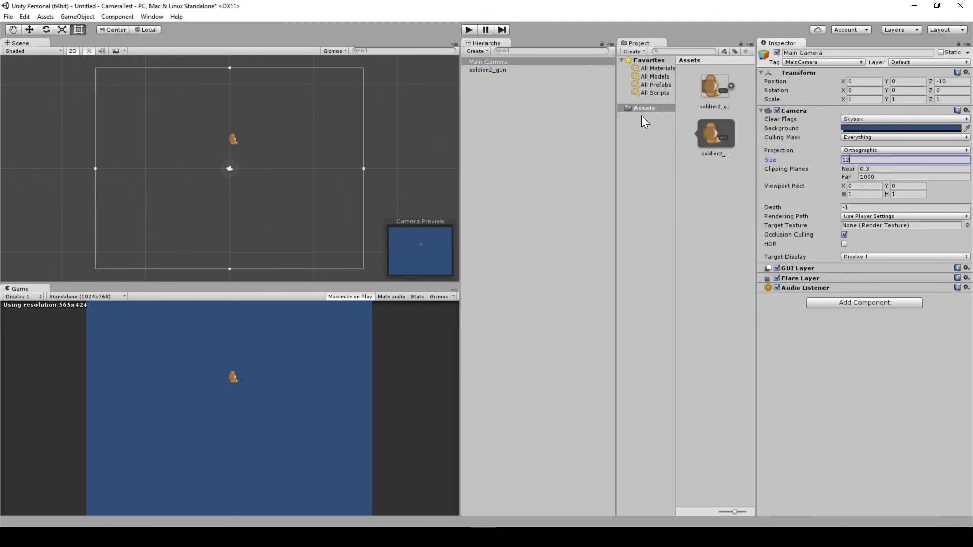
left_click(697, 90)
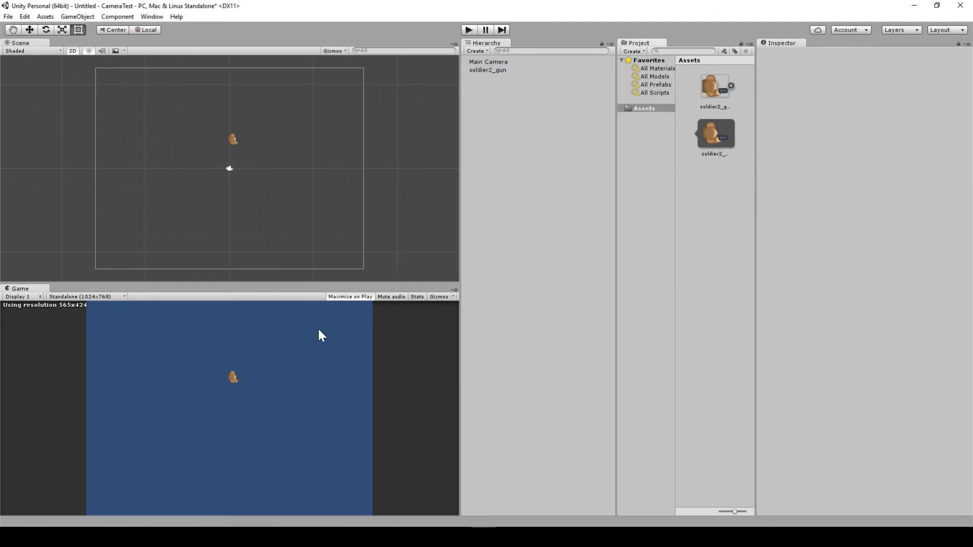
left_click(722, 81)
Apply 16 Pixels Per Unit to the soldier sprite to enlarge it.
left_click(861, 104)
type("16")
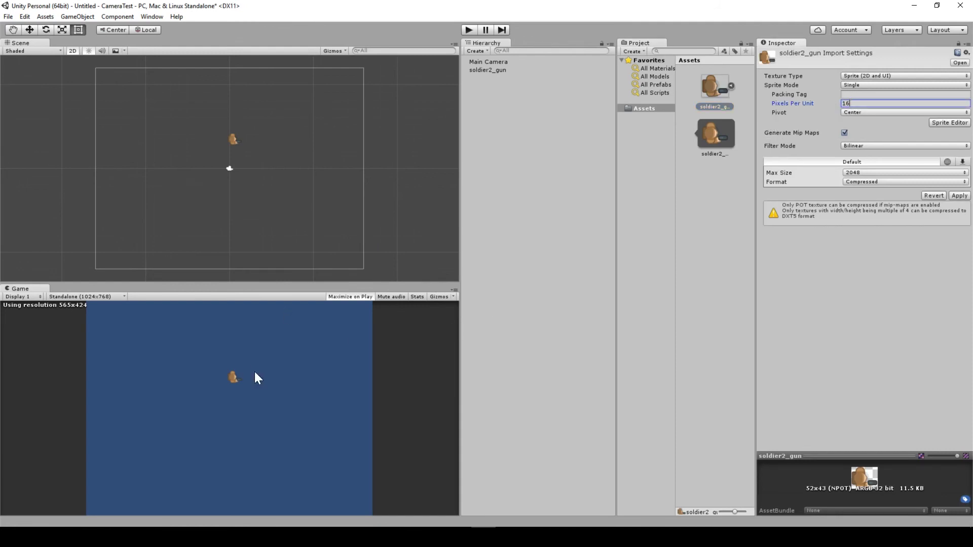
left_click(960, 196)
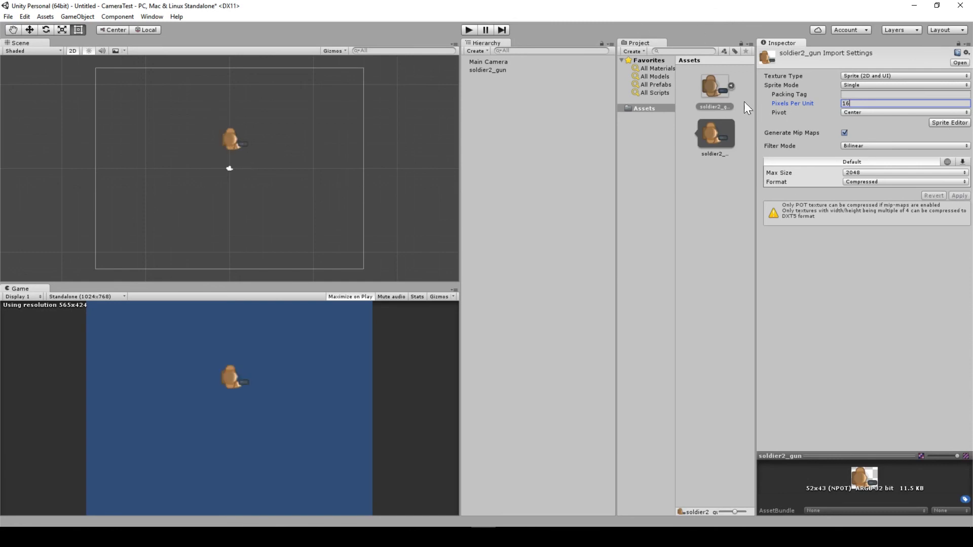
Reapply 32 Pixels Per Unit and compare the smaller sprite in the Game view.
left_click(819, 103)
type("32")
key("Return")
left_click(232, 379)
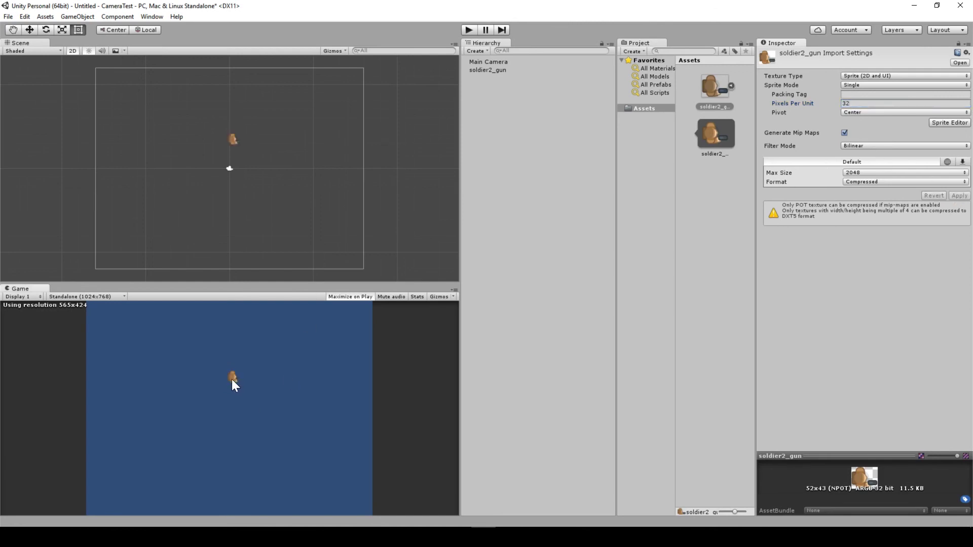
left_click(104, 297)
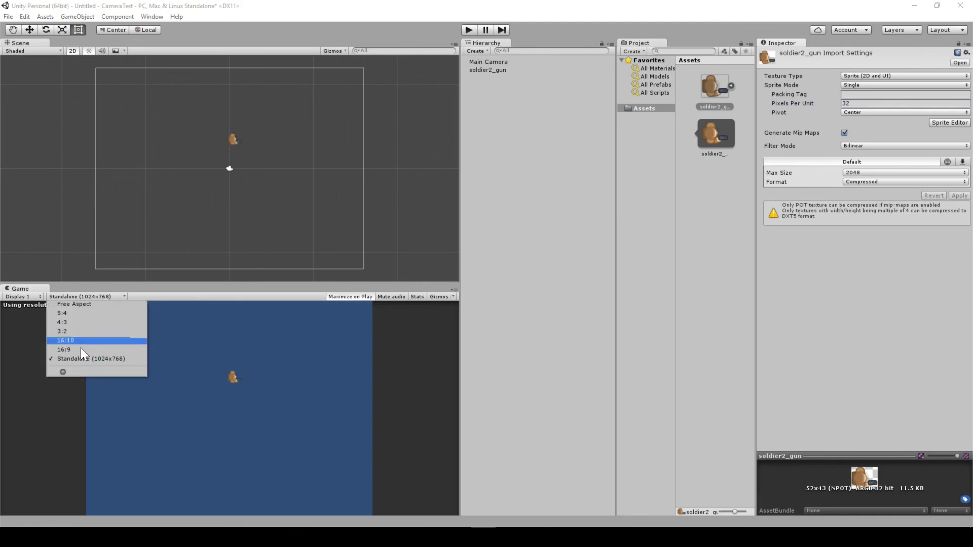
left_click(94, 297)
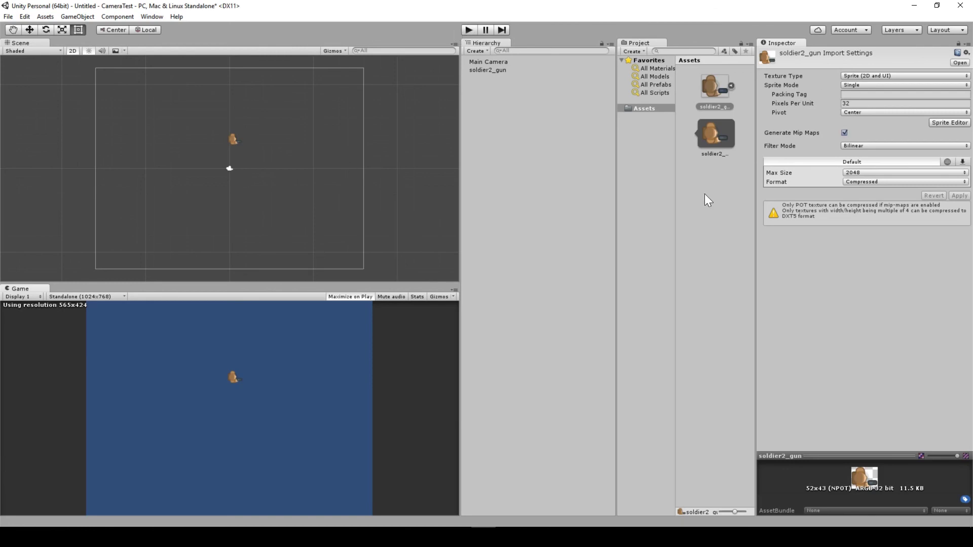
left_click(488, 62)
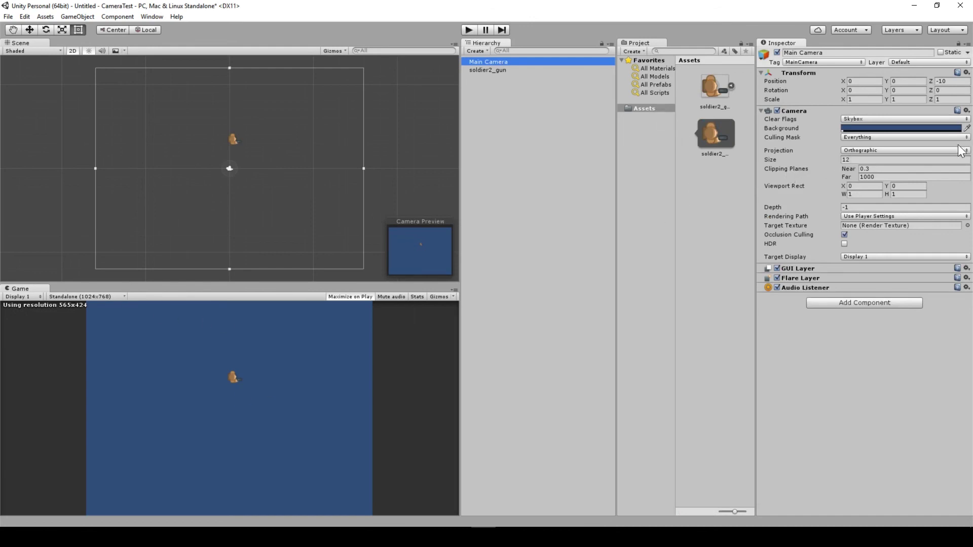
left_click(867, 159)
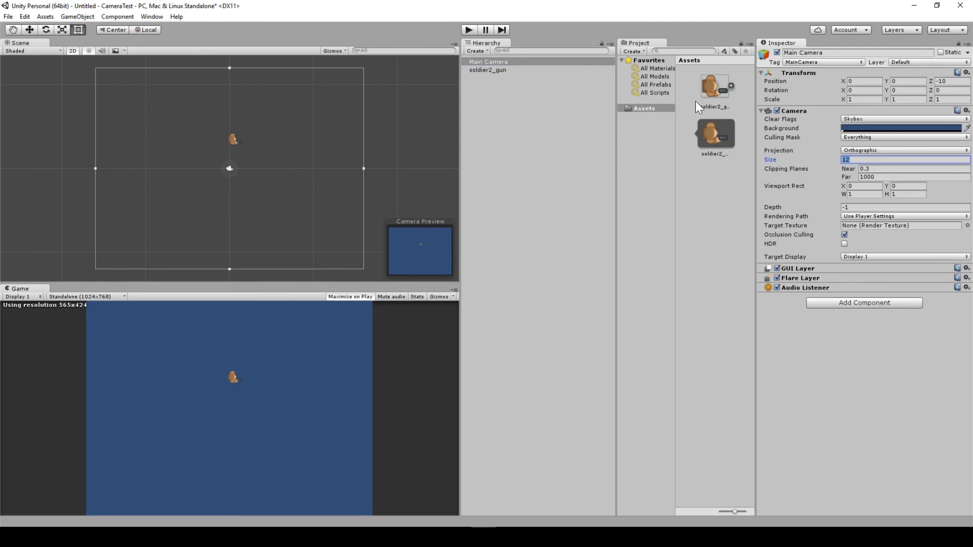
left_click(489, 71)
left_click(711, 94)
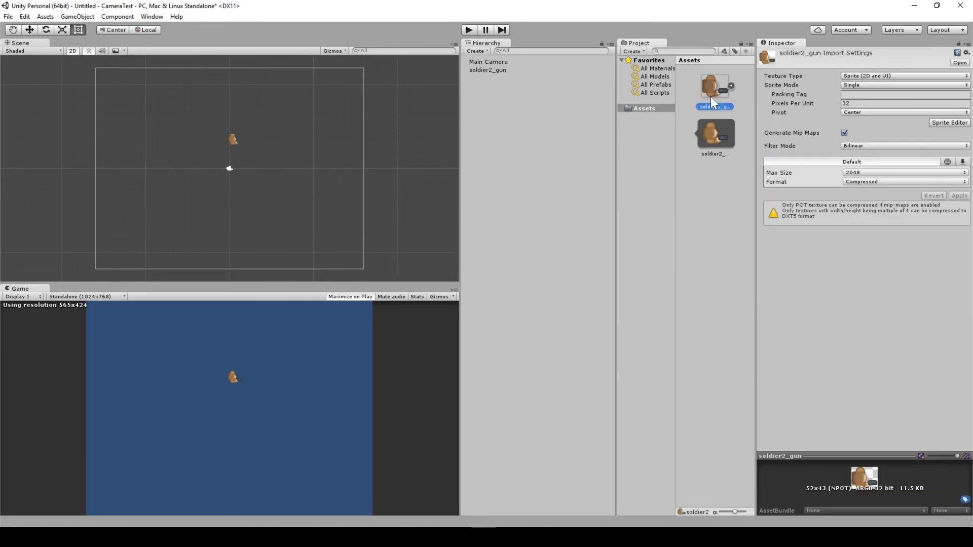
left_click(851, 104)
left_click(236, 142)
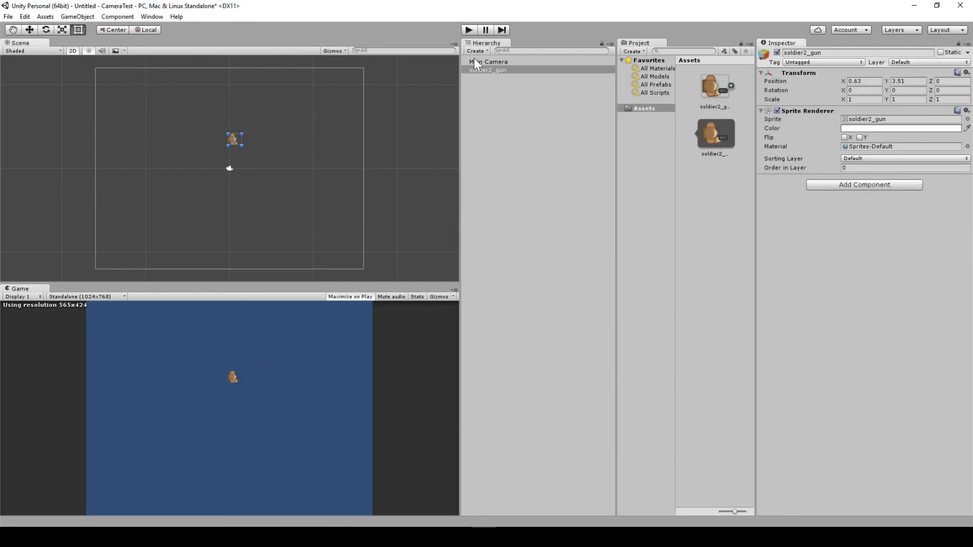